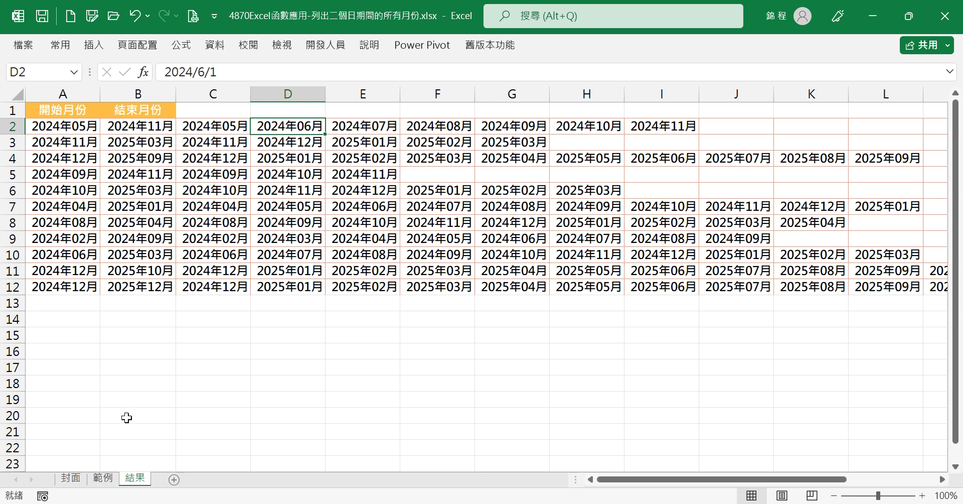
# - On the 範例 sheet, enter =DATE(YEAR(A2),MONTH(A2),1) in cell C2
pyautogui.click(103, 477)
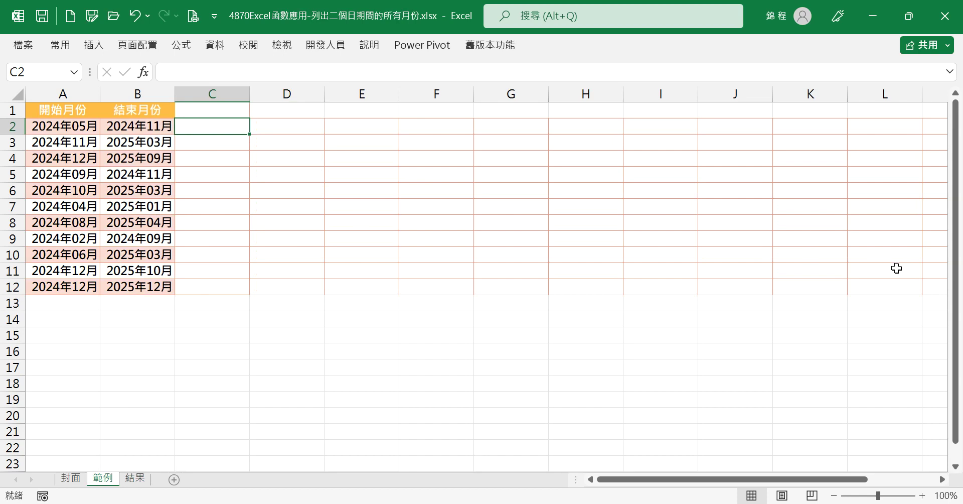
pyautogui.write('=')
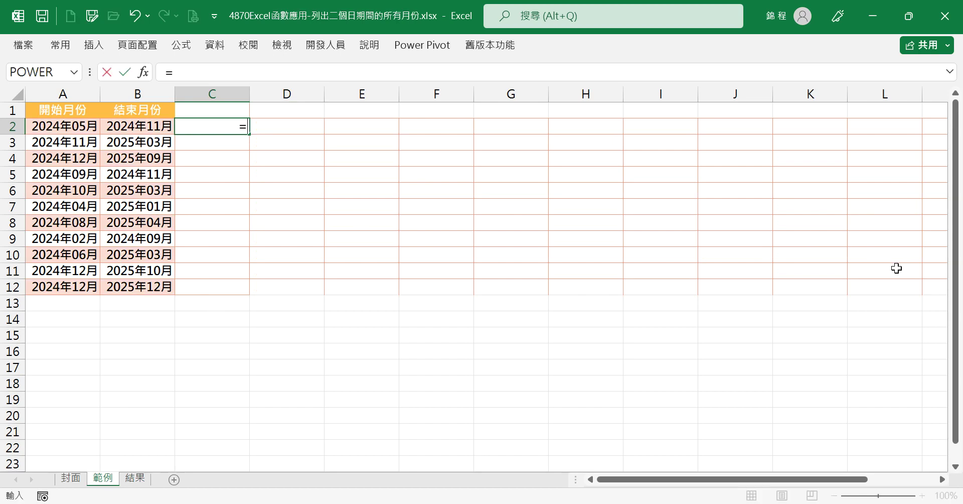
pyautogui.write('DATE')
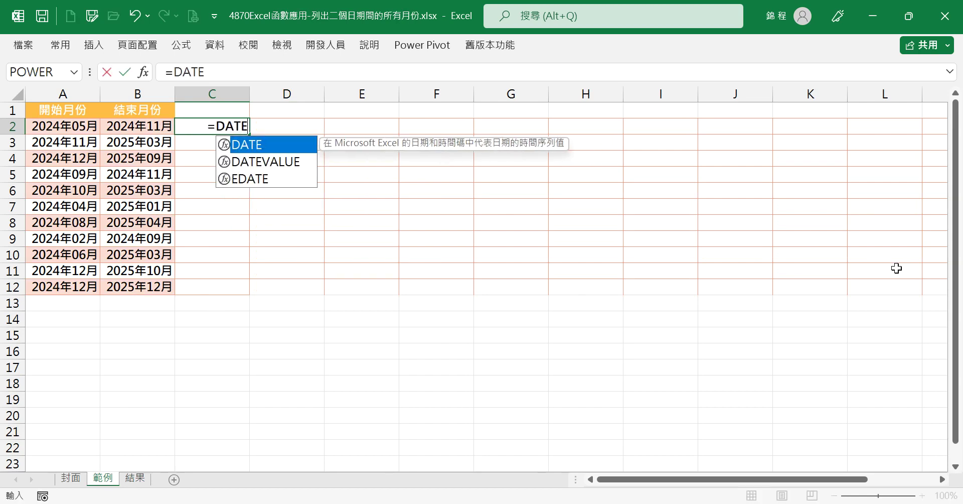
pyautogui.write('(')
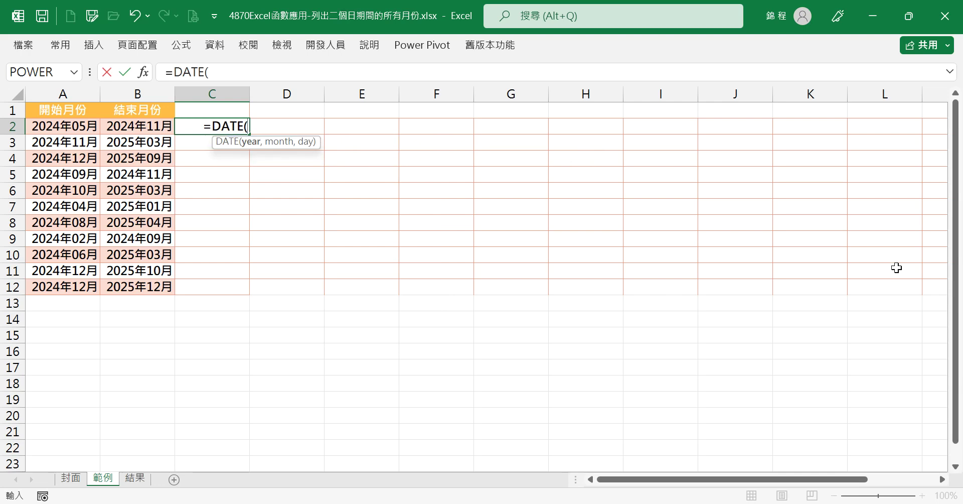
pyautogui.write('Y')
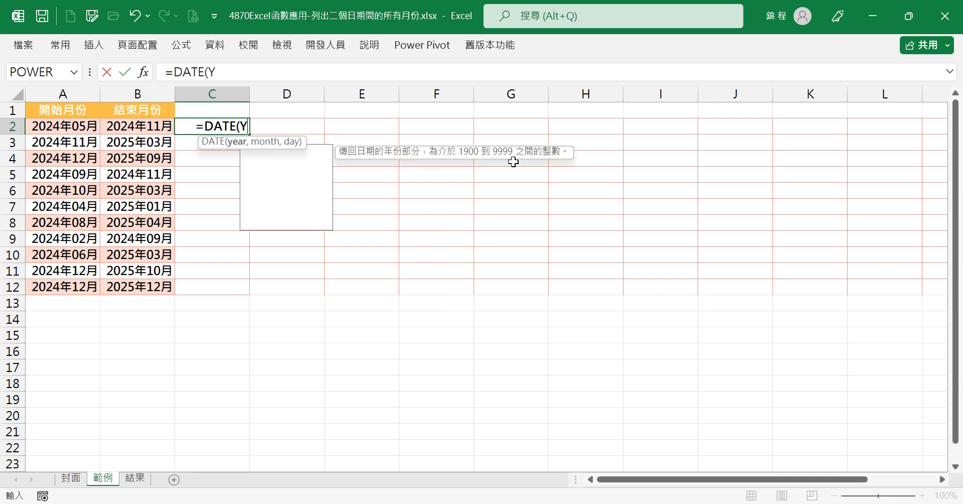
pyautogui.write('EAR(')
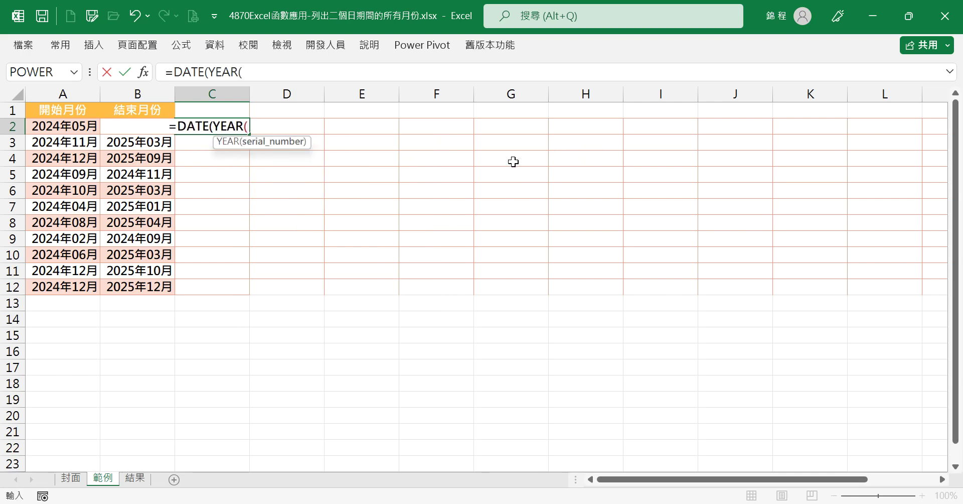
pyautogui.click(63, 127)
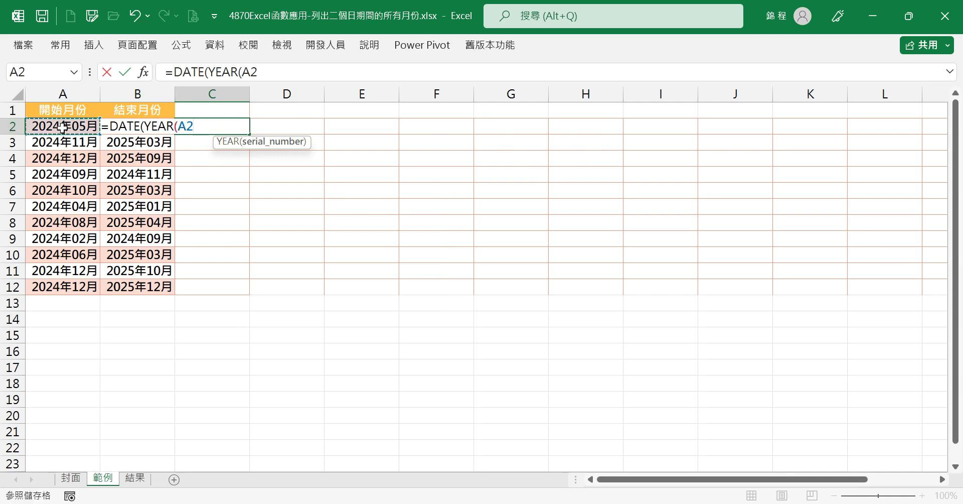
pyautogui.write('),MONTH(A2')
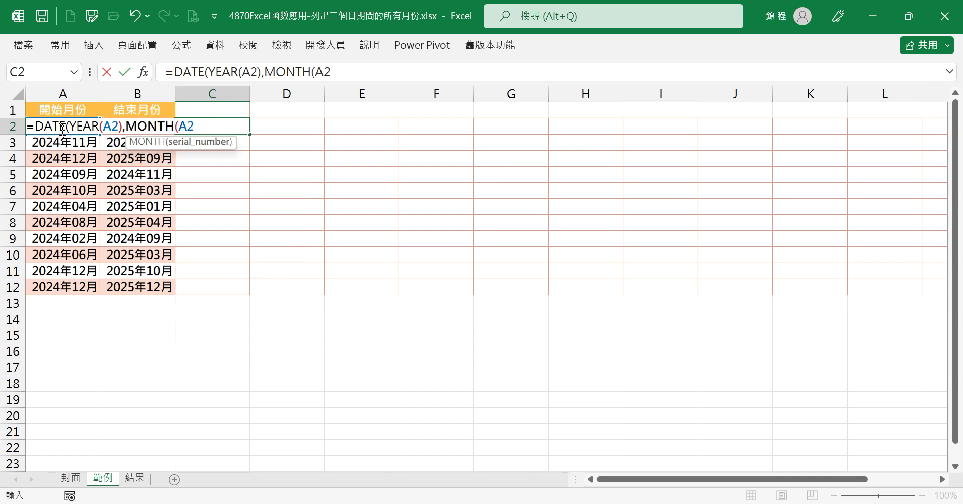
pyautogui.write(')')
pyautogui.write(',')
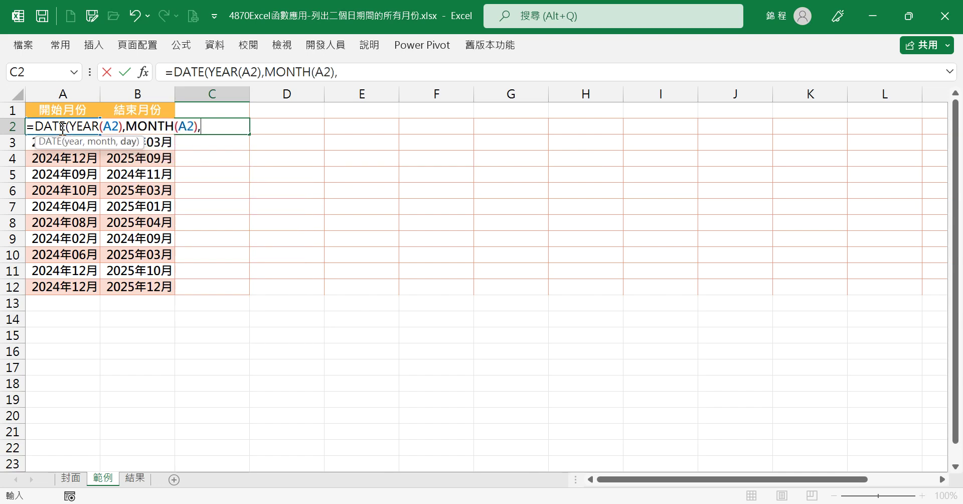
pyautogui.write('1)')
pyautogui.press('Return')
pyautogui.press('Up')
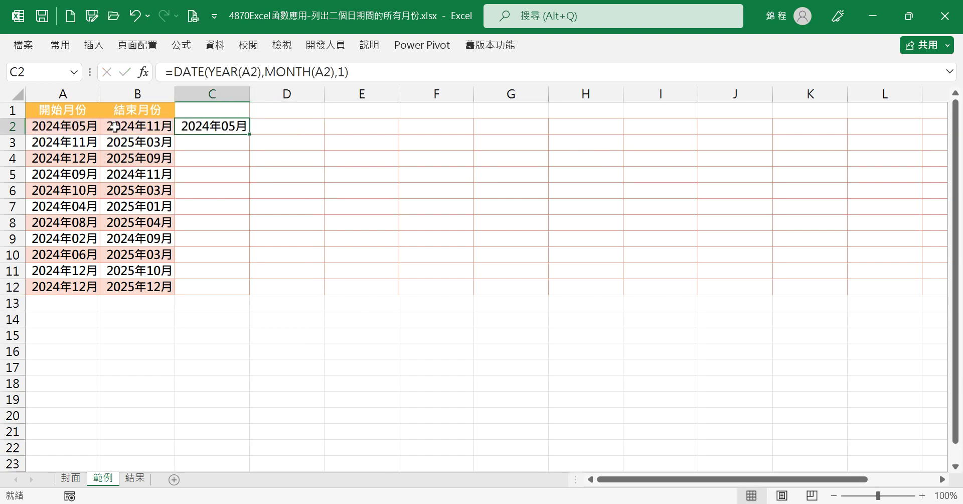
# - Examine the full dates stored behind several start and end months in columns A and B
pyautogui.click(74, 132)
pyautogui.click(142, 128)
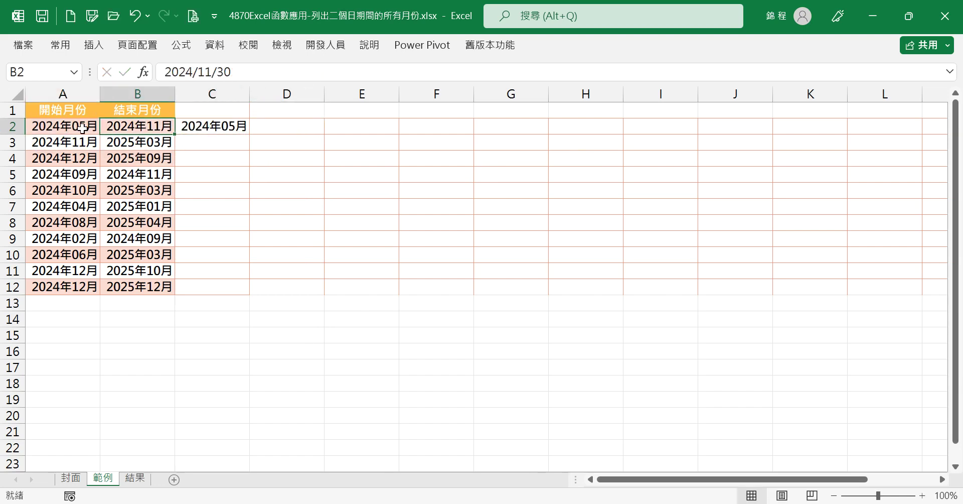
pyautogui.click(146, 143)
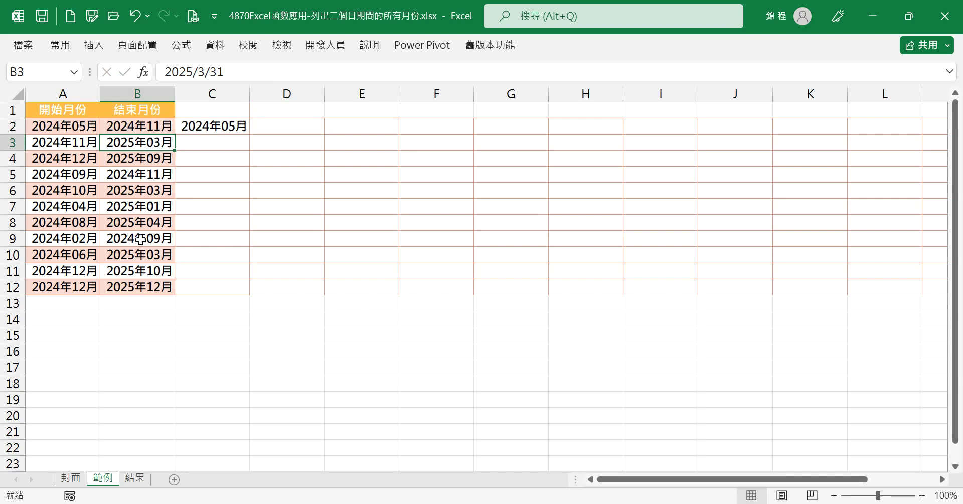
pyautogui.click(146, 191)
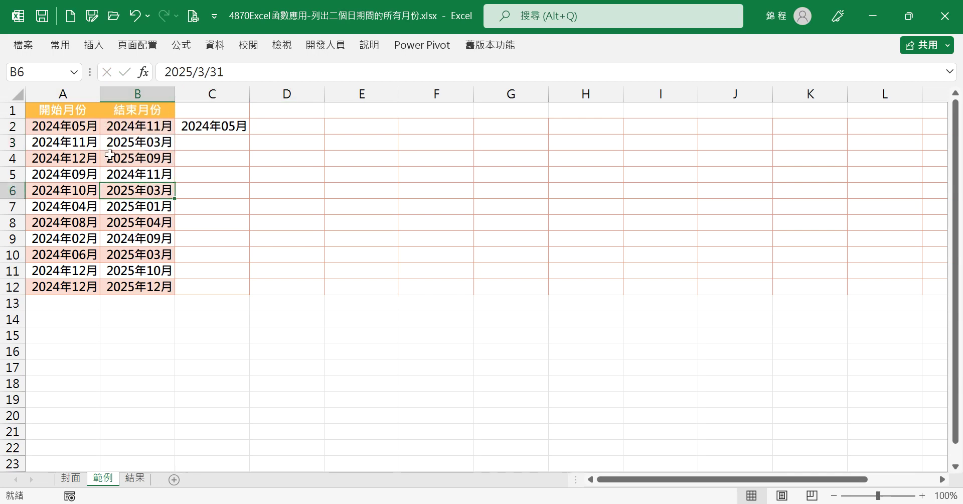
pyautogui.click(75, 129)
pyautogui.click(71, 192)
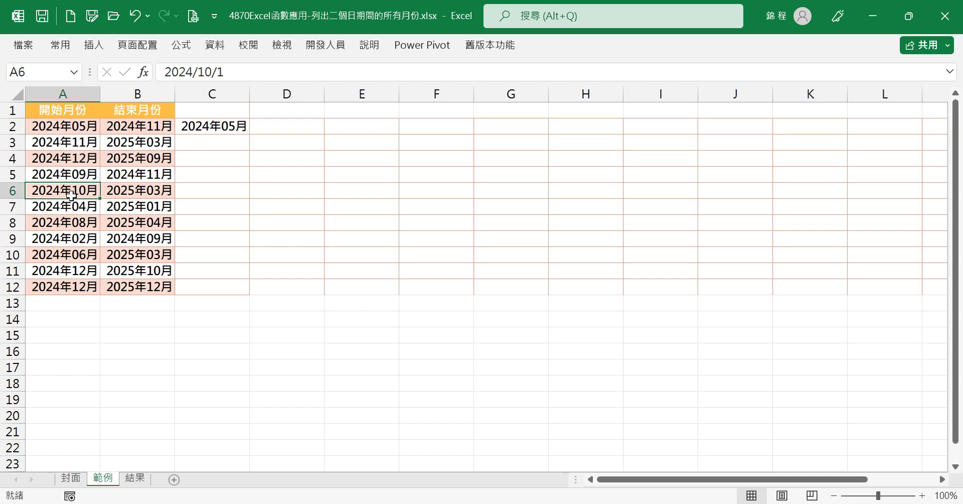
# - Extend the month argument of the C2 formula to MONTH(A2)+COLUMN(A2)-1
pyautogui.click(223, 125)
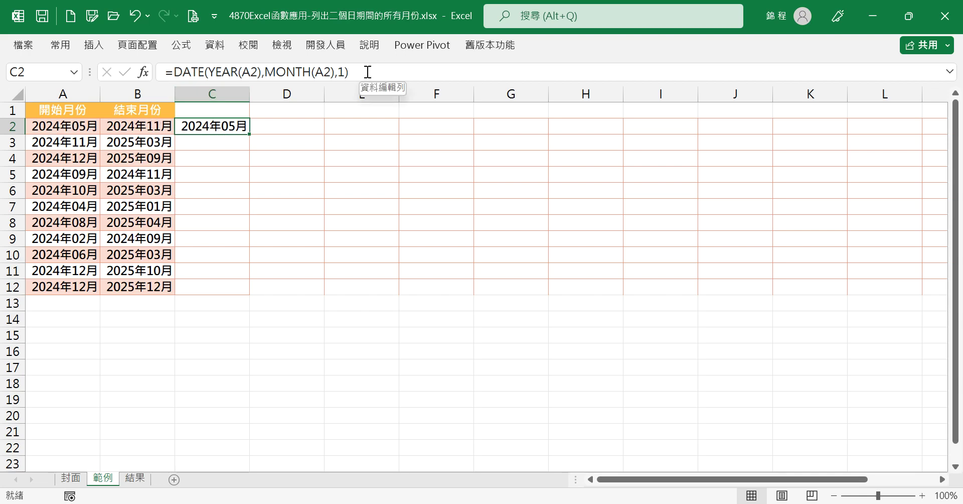
pyautogui.click(334, 72)
pyautogui.write('+')
pyautogui.write('COLUMN')
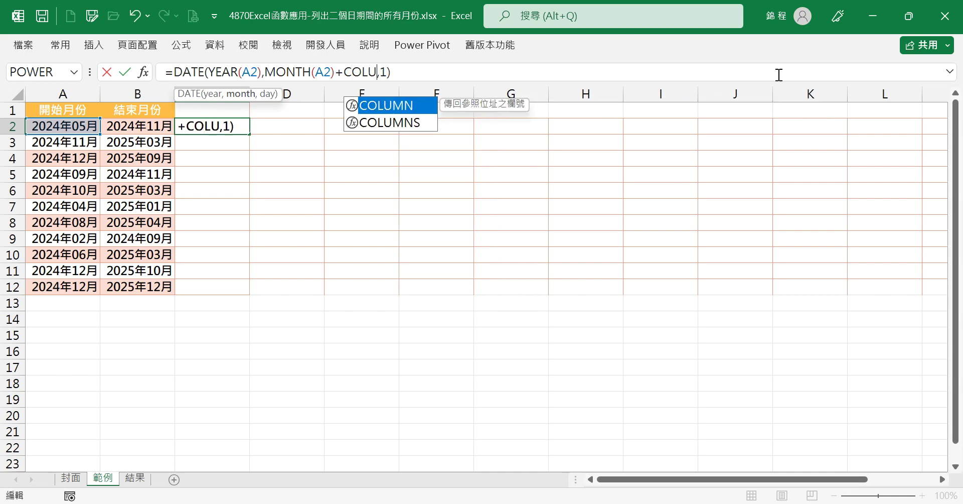
pyautogui.write('(A2')
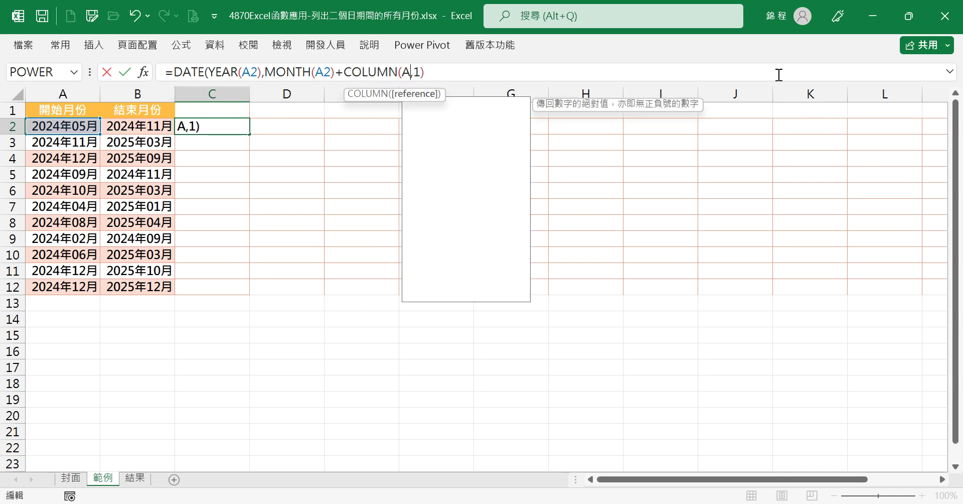
pyautogui.write(')')
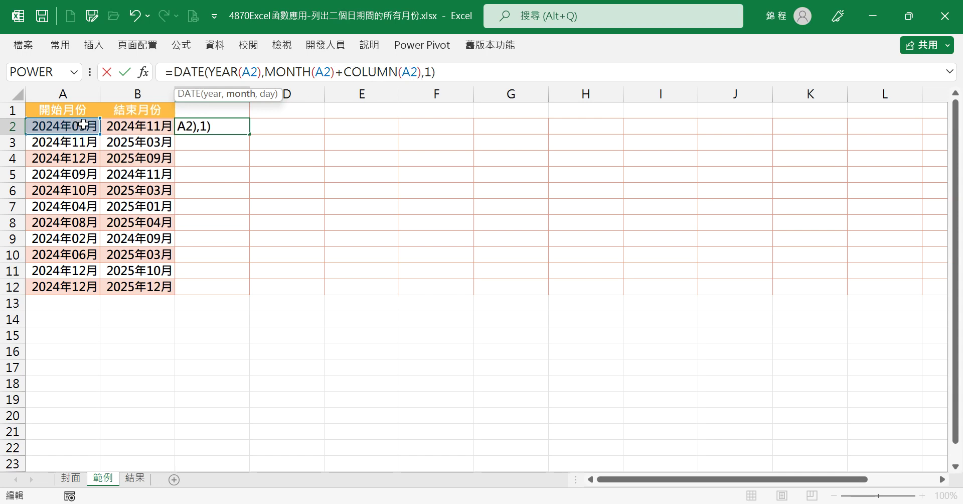
pyautogui.write('-1')
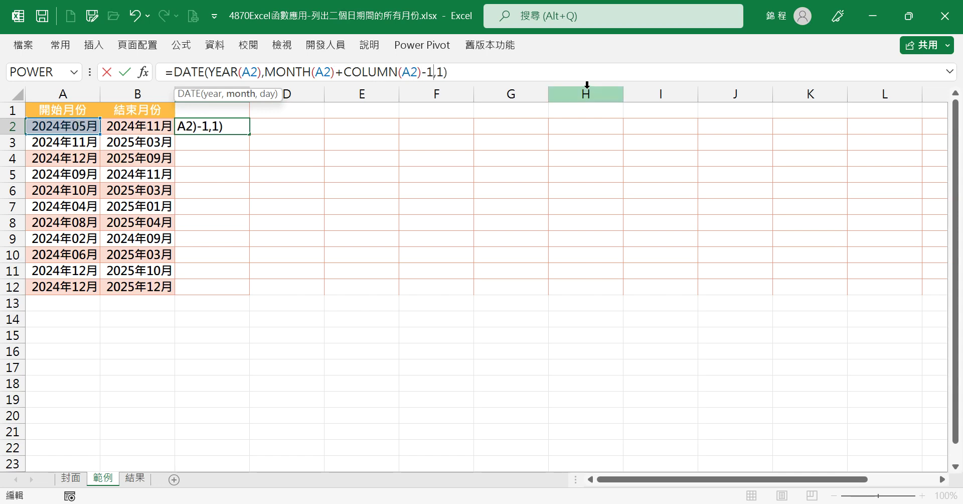
pyautogui.press('Tab')
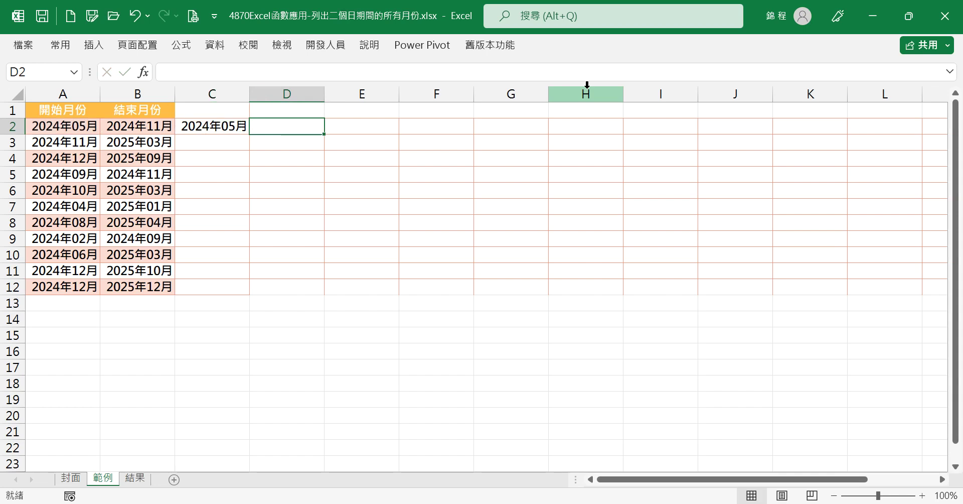
# - Make the references inside YEAR and MONTH in the C2 formula column-absolute as $A2
pyautogui.press('Left')
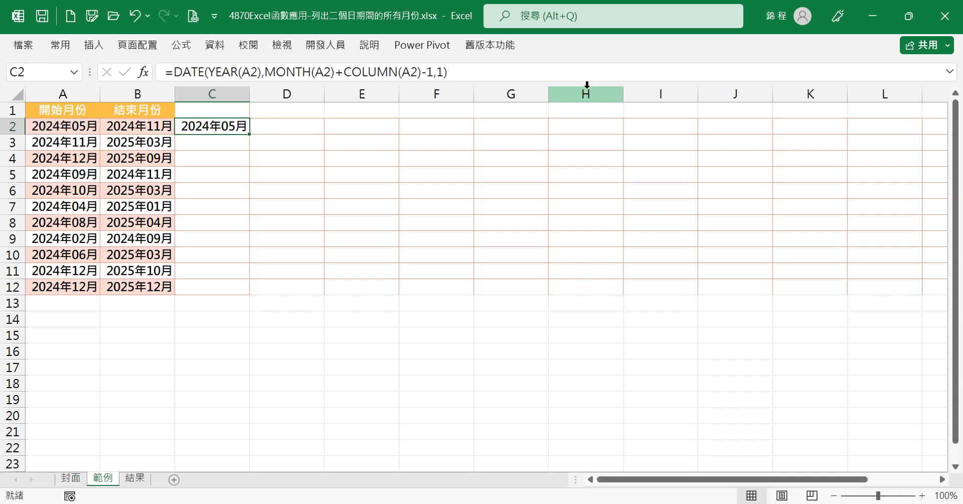
pyautogui.click(243, 79)
pyautogui.write('$')
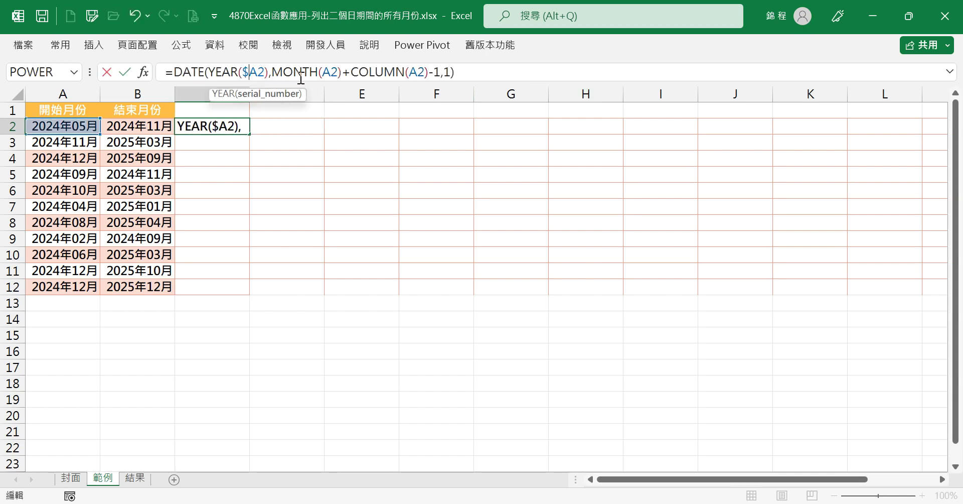
pyautogui.click(321, 72)
pyautogui.write('$')
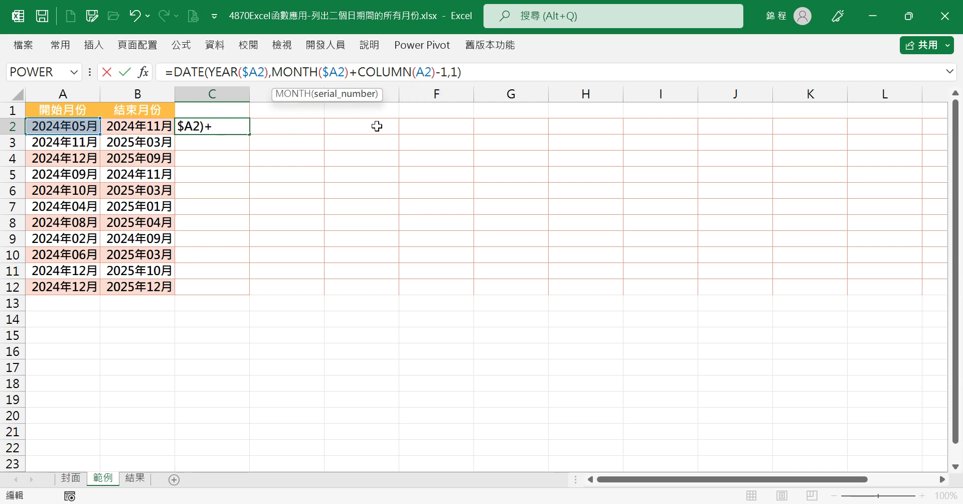
pyautogui.press('Tab')
# - Fill the C2 formula across row 2 through cell K2
pyautogui.click(243, 131)
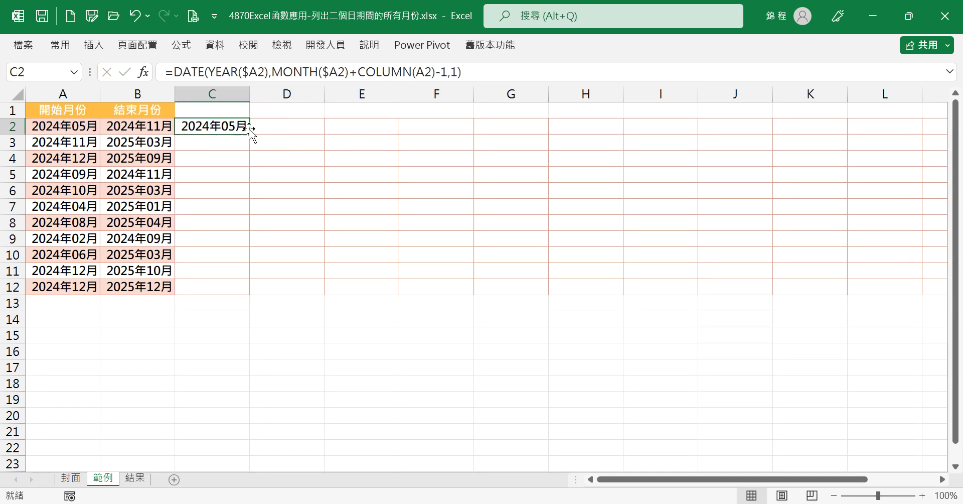
pyautogui.moveTo(249, 134); pyautogui.dragTo(539, 134)
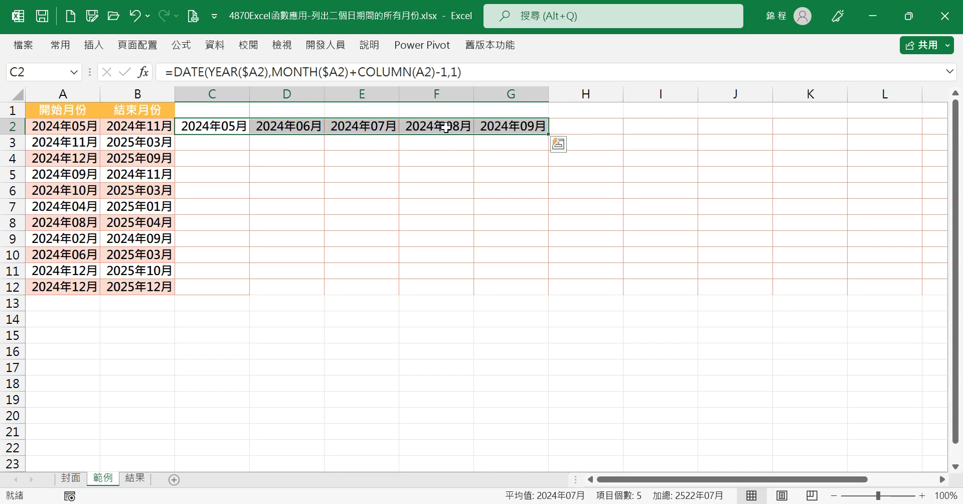
pyautogui.moveTo(548, 134); pyautogui.dragTo(852, 136)
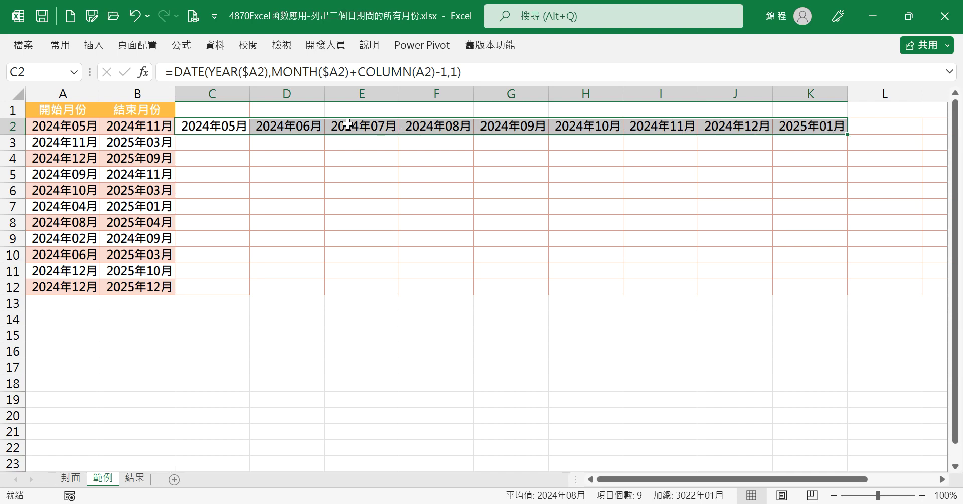
# - Wrap the C2 formula's DATE expression in an IF function that tests whether it is <=$B2
pyautogui.click(224, 129)
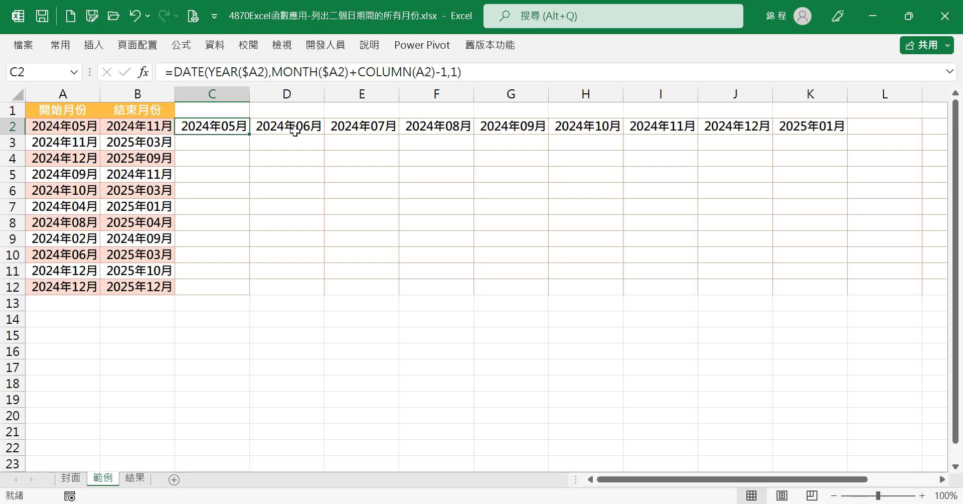
pyautogui.click(175, 74)
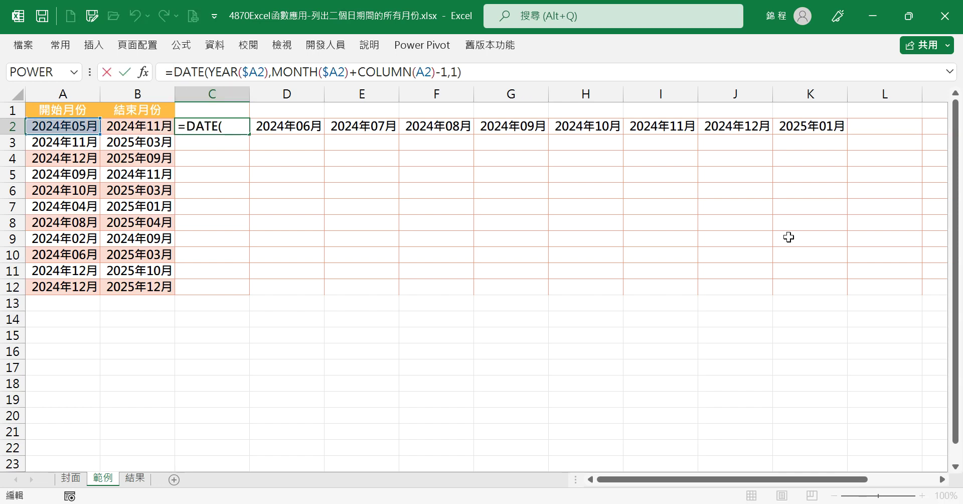
pyautogui.write('IF(')
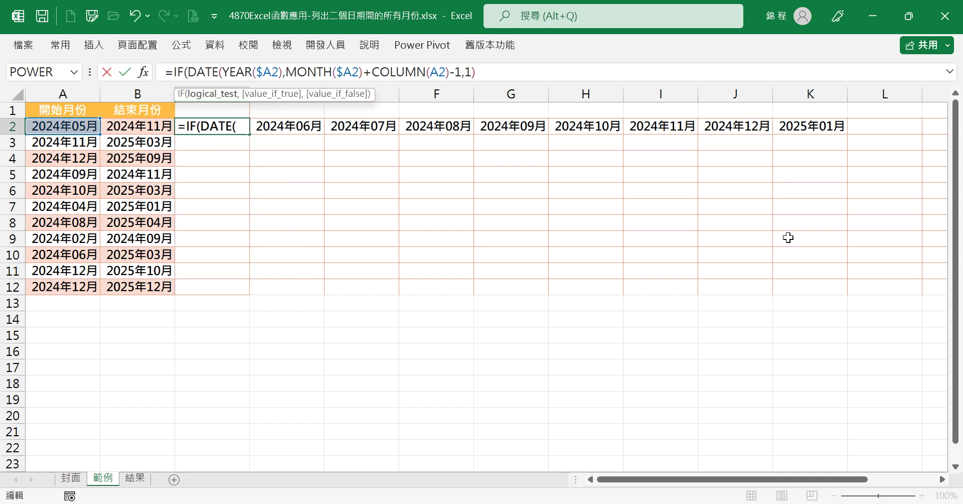
pyautogui.click(490, 73)
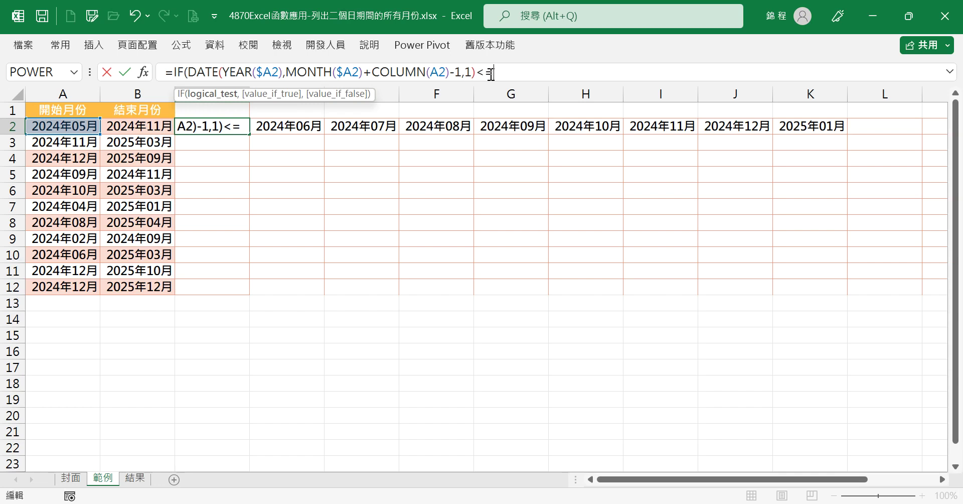
pyautogui.click(136, 127)
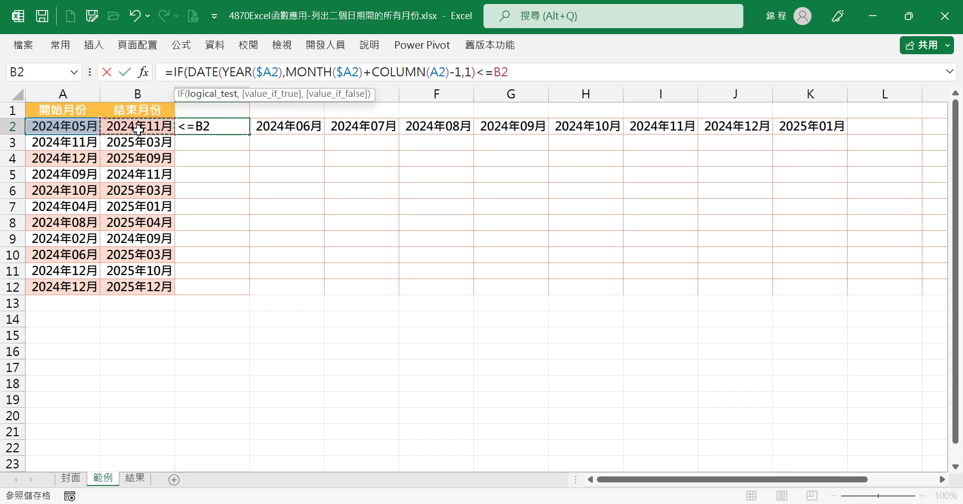
pyautogui.click(494, 72)
pyautogui.write('$B2')
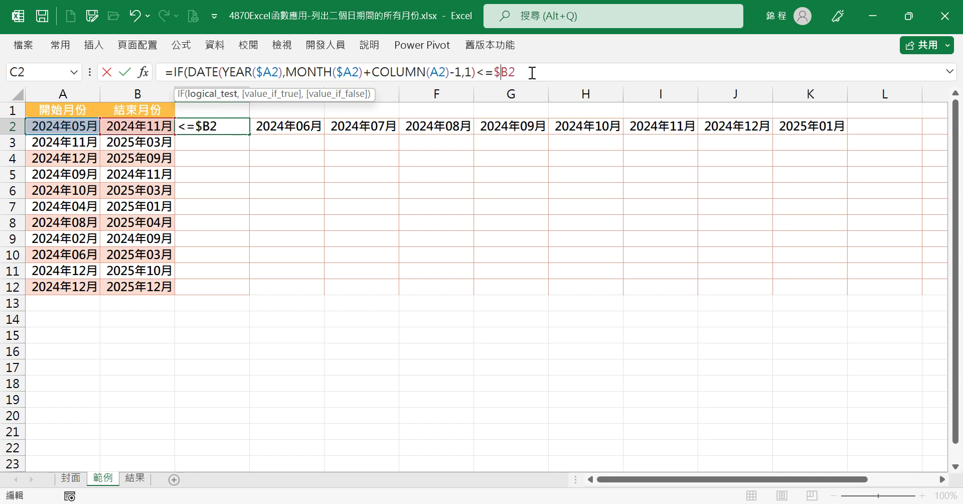
pyautogui.write(',')
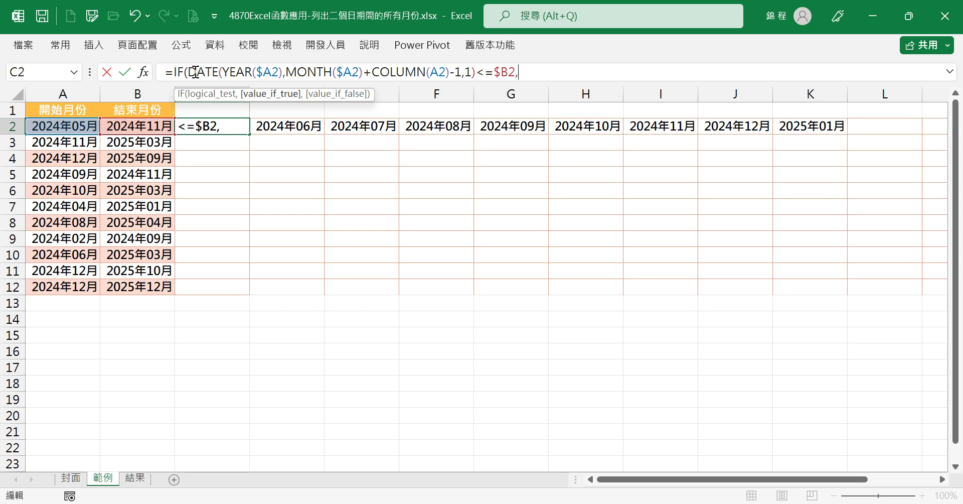
# - Copy the DATE expression from the IF condition in C2 and insert it as the value_if_true argument
pyautogui.moveTo(192, 72); pyautogui.dragTo(476, 75)
pyautogui.hotkey('ctrl', 'c')
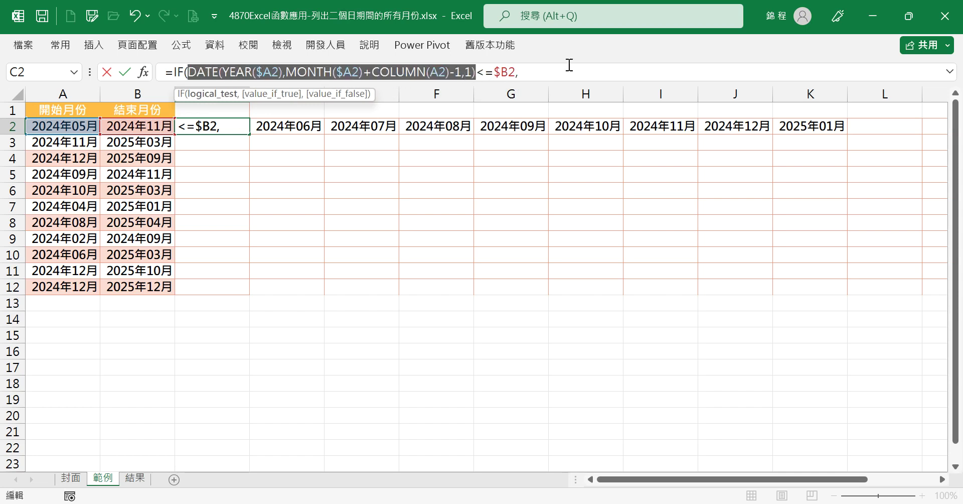
pyautogui.click(557, 71)
pyautogui.hotkey('ctrl', 'v')
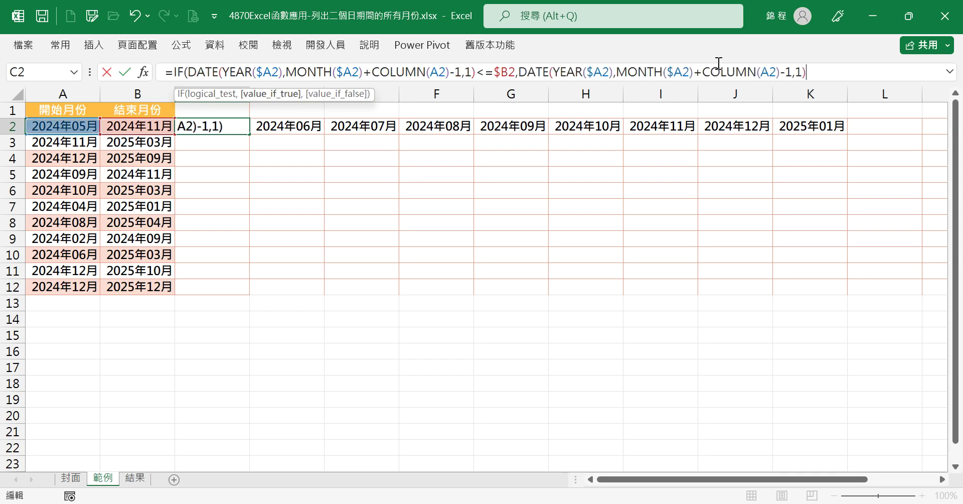
# - Complete the C2 IF formula with an empty string "" as the value_if_false argument and enter it
pyautogui.write(',""')
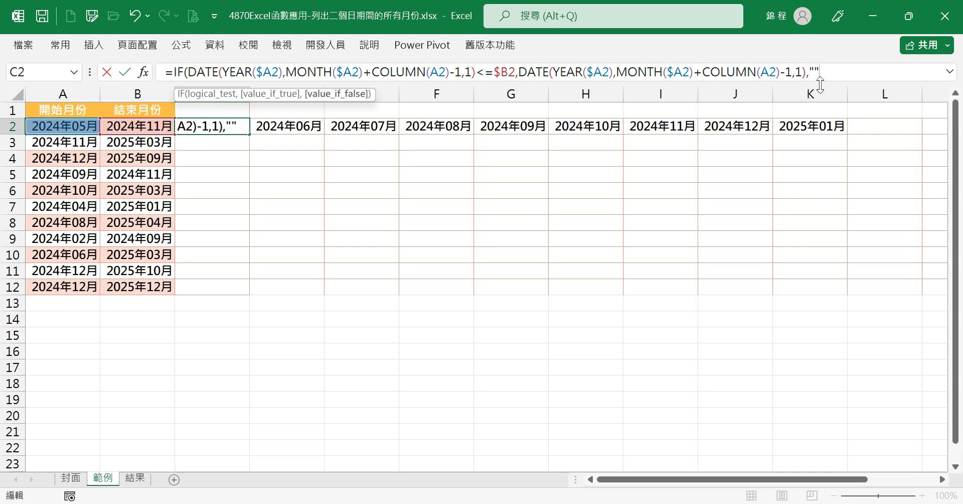
pyautogui.write(')')
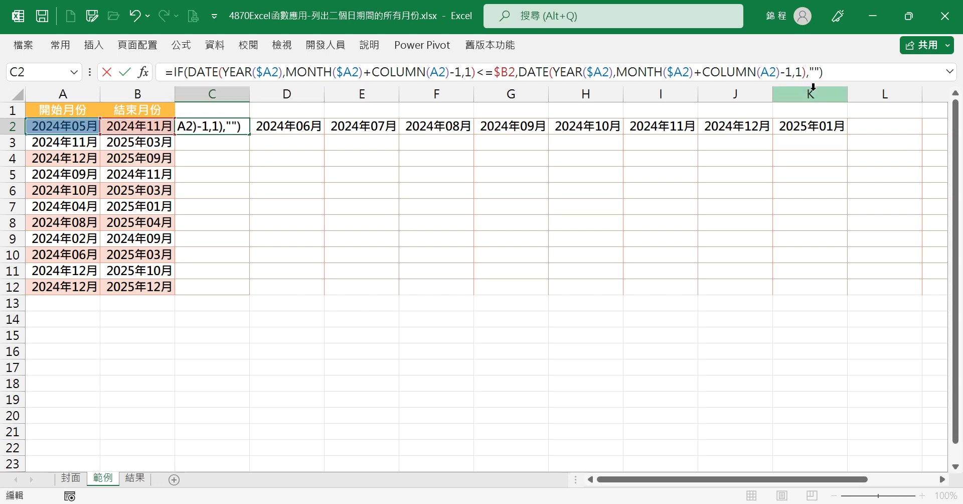
pyautogui.hotkey('ctrl', 'Return')
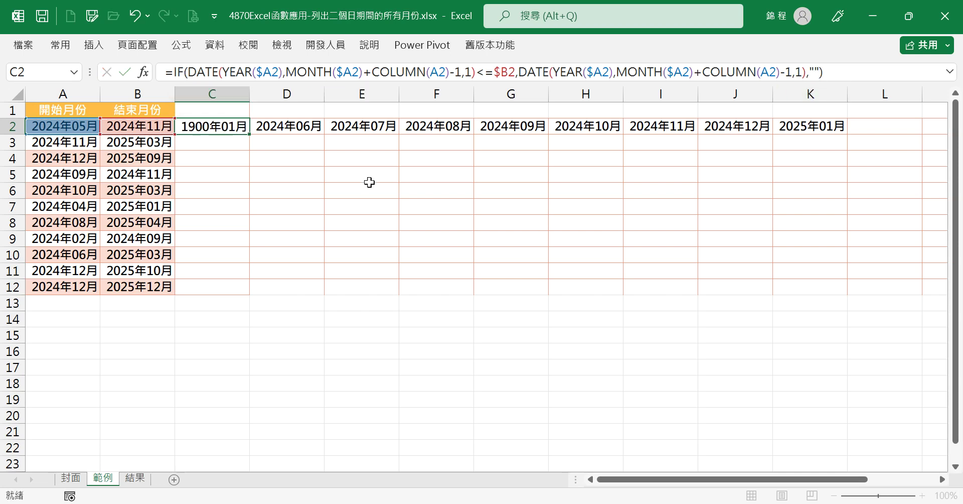
# - Fill the completed C2 formula across to K2 and down through row 12
pyautogui.press('Right')
pyautogui.press('Left')
pyautogui.moveTo(253, 136); pyautogui.dragTo(853, 134)
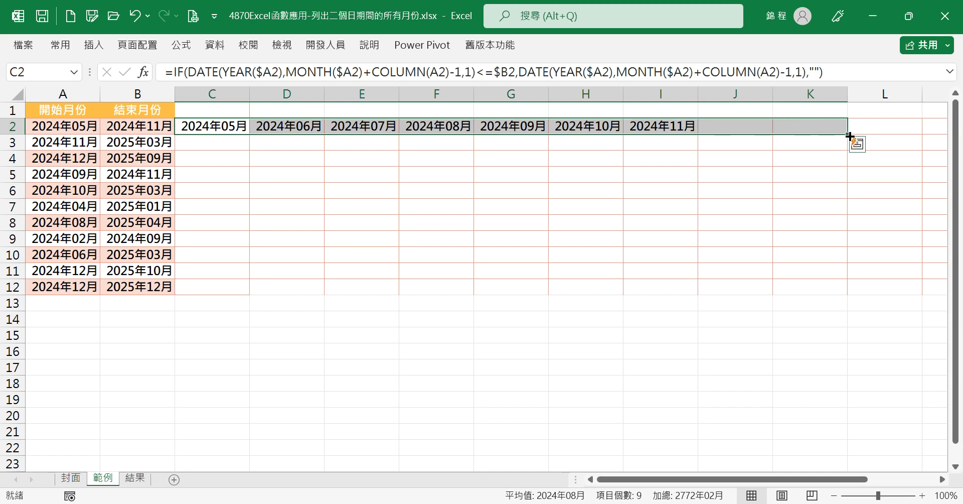
pyautogui.moveTo(848, 135); pyautogui.dragTo(861, 303)
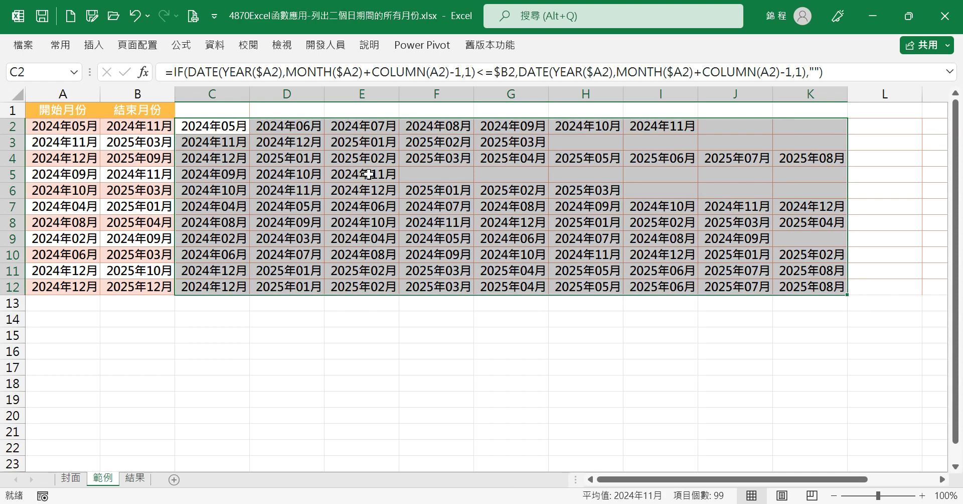
# - Extend the formulas from C2:K12 across through column P, and reselect cell C2
pyautogui.moveTo(849, 295); pyautogui.dragTo(878, 283)
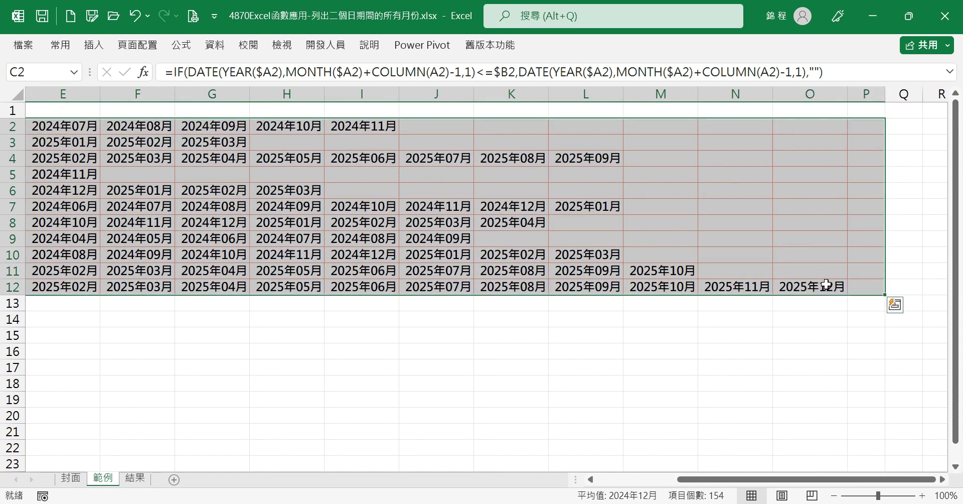
pyautogui.moveTo(799, 477); pyautogui.dragTo(598, 476)
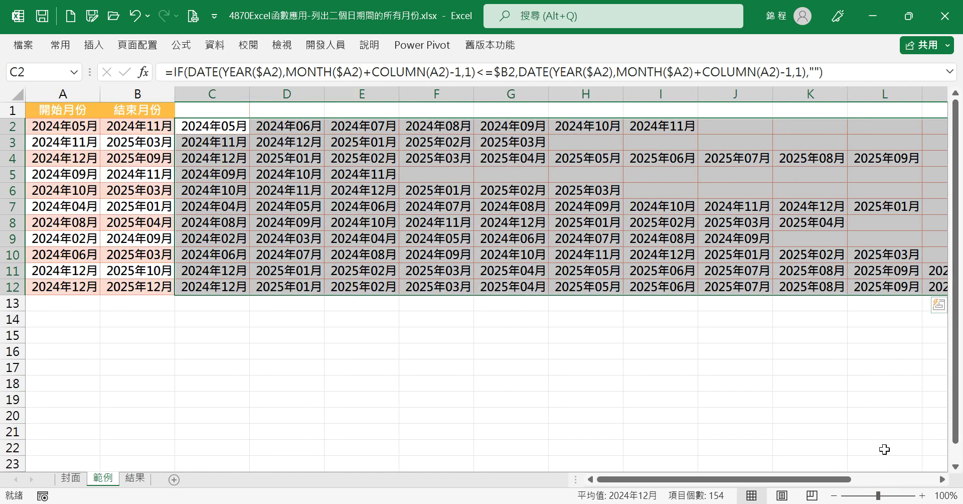
pyautogui.moveTo(817, 477); pyautogui.dragTo(723, 479)
pyautogui.click(262, 189)
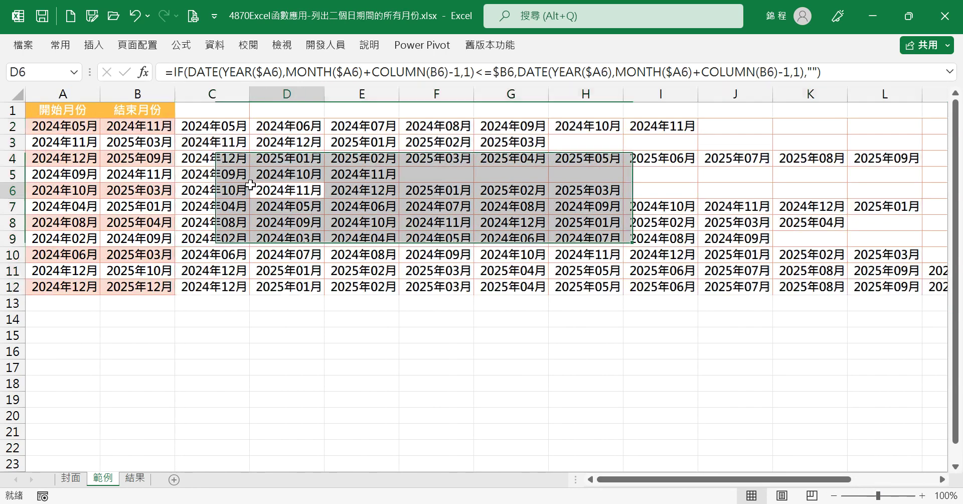
pyautogui.click(210, 125)
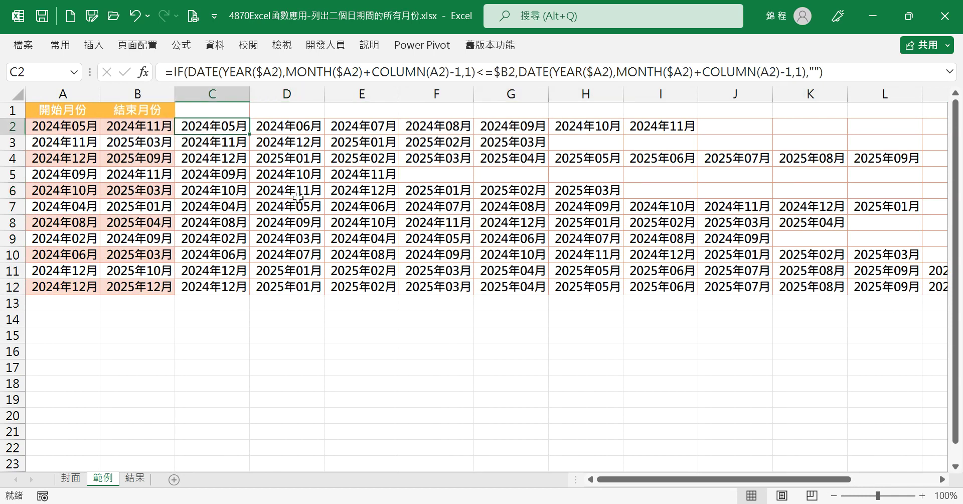